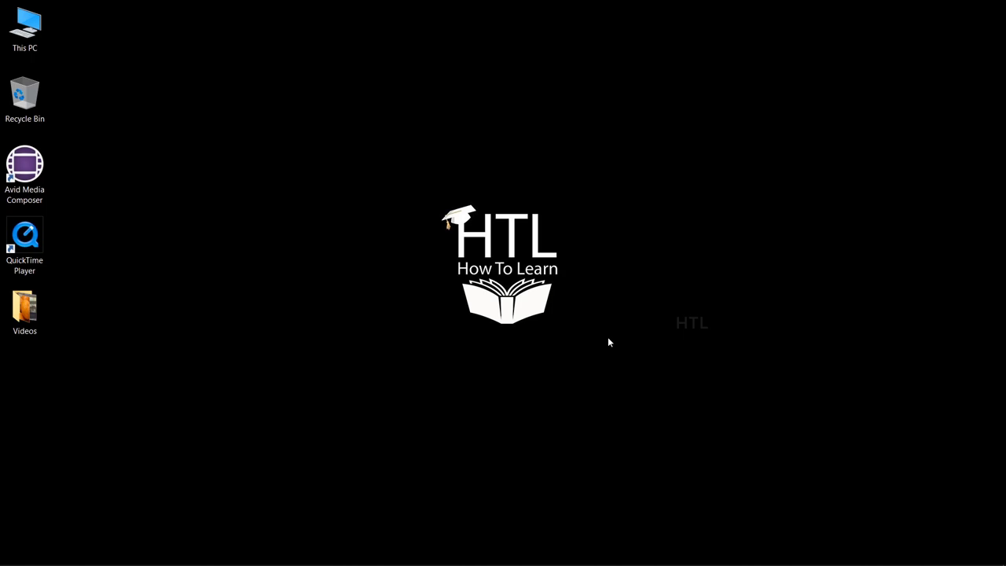
# Select the Avid Media Composer shortcut on the Windows desktop.
pyautogui.click(29, 174)
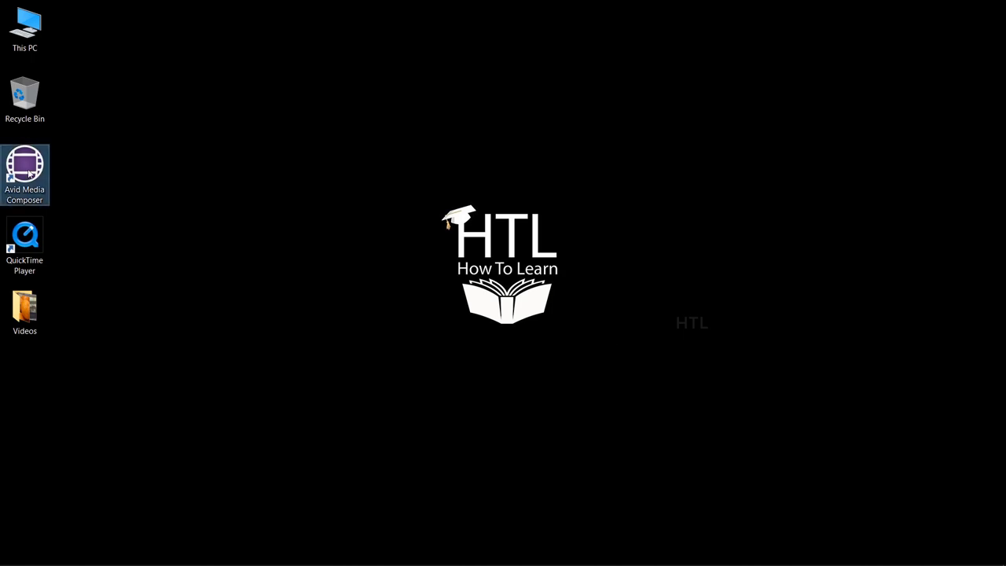
# Launch Avid Media Composer First from its desktop shortcut and wait for the project window.
pyautogui.doubleClick(29, 173)
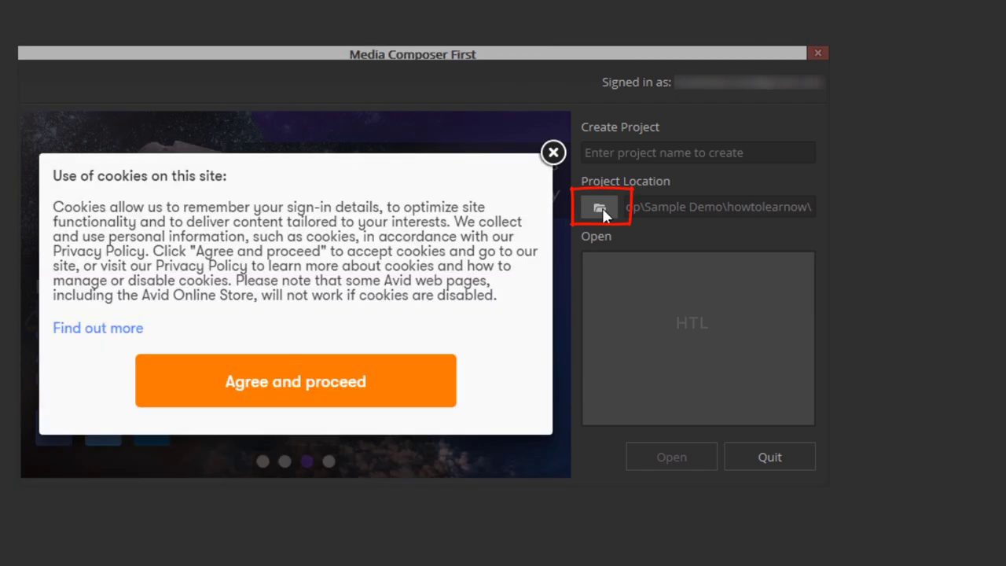
# Create a new folder named 'Sample Demo' and select it as the project location.
pyautogui.click(601, 208)
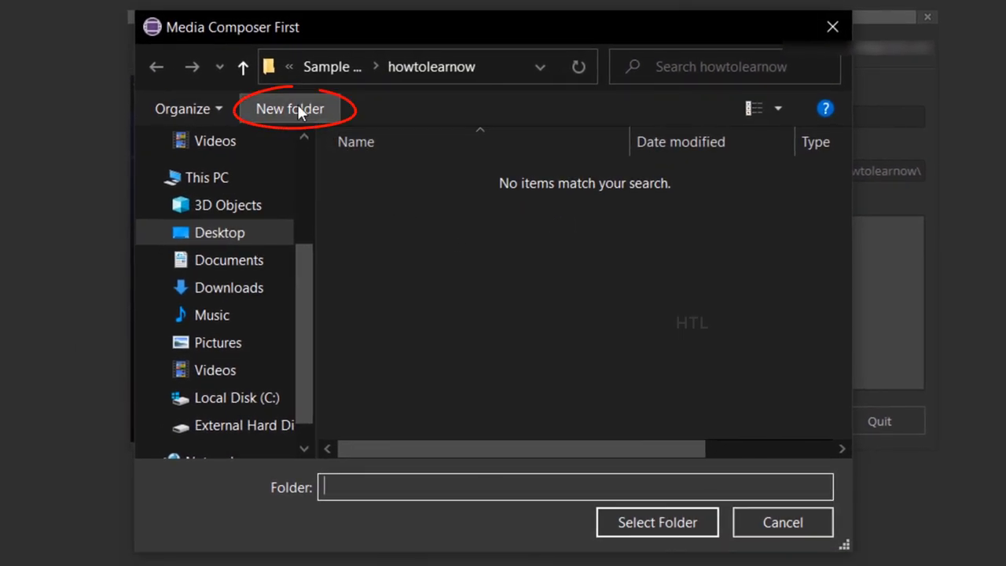
pyautogui.click(299, 113)
pyautogui.write('Samp')
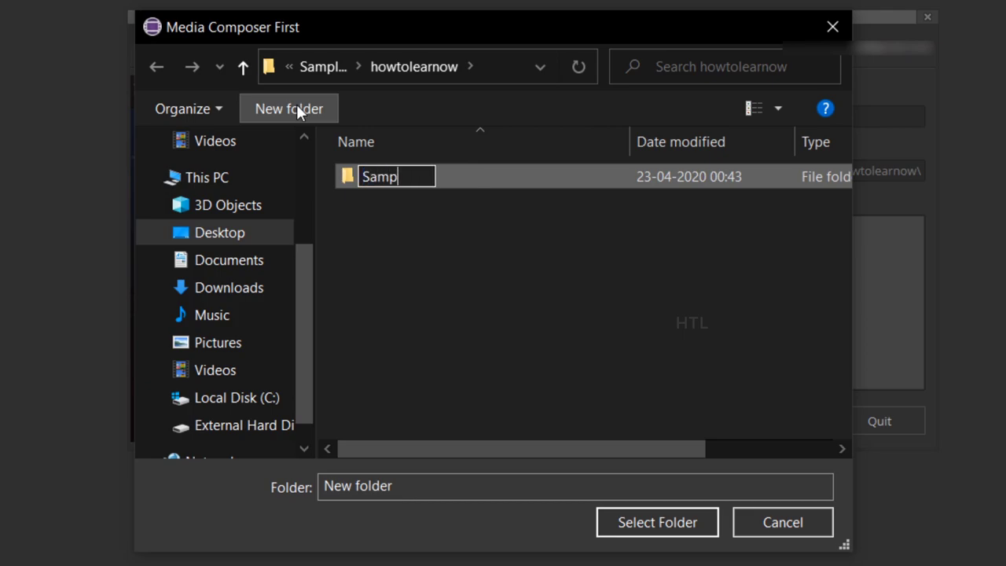
pyautogui.write('le Demo')
pyautogui.press('Return')
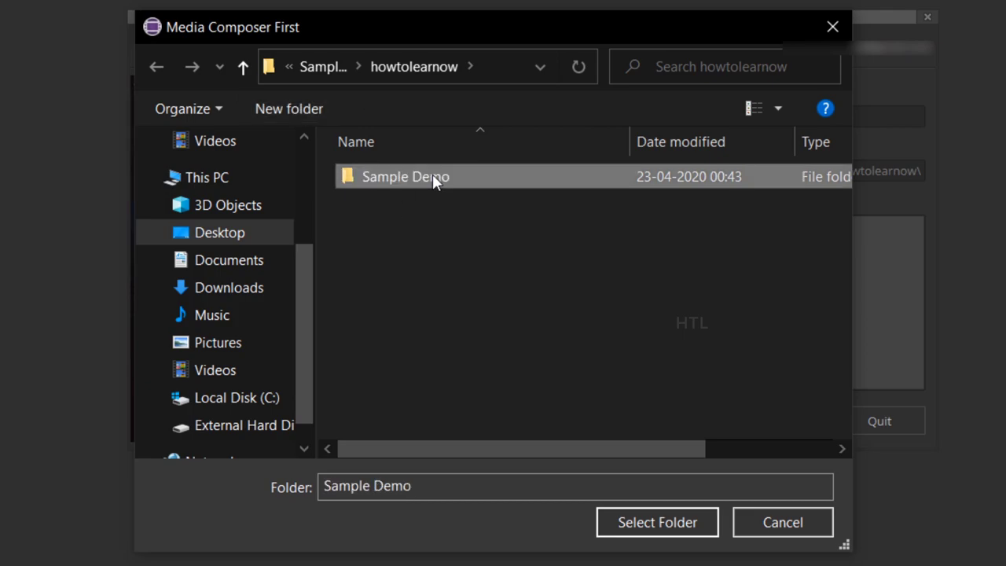
pyautogui.doubleClick(432, 177)
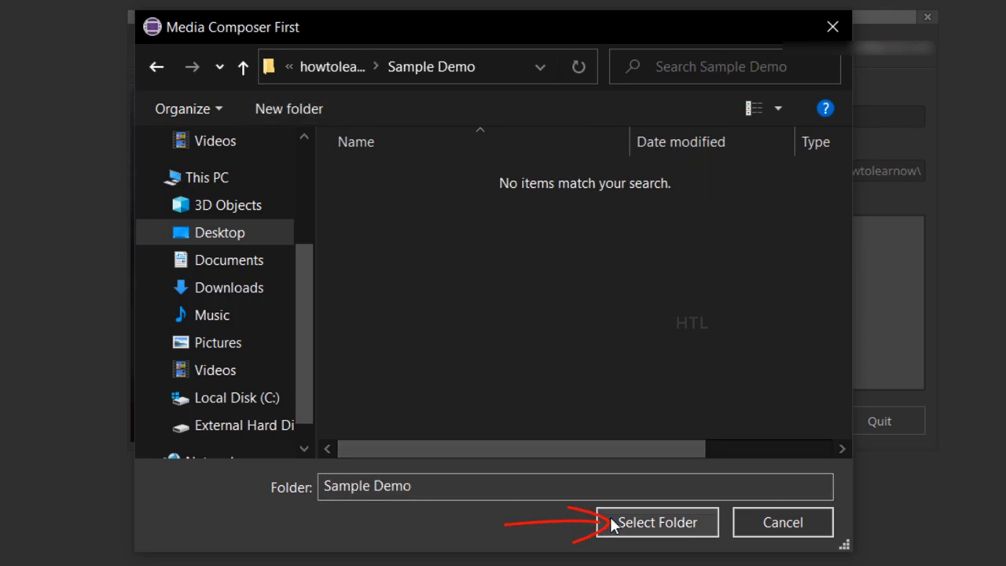
pyautogui.click(692, 527)
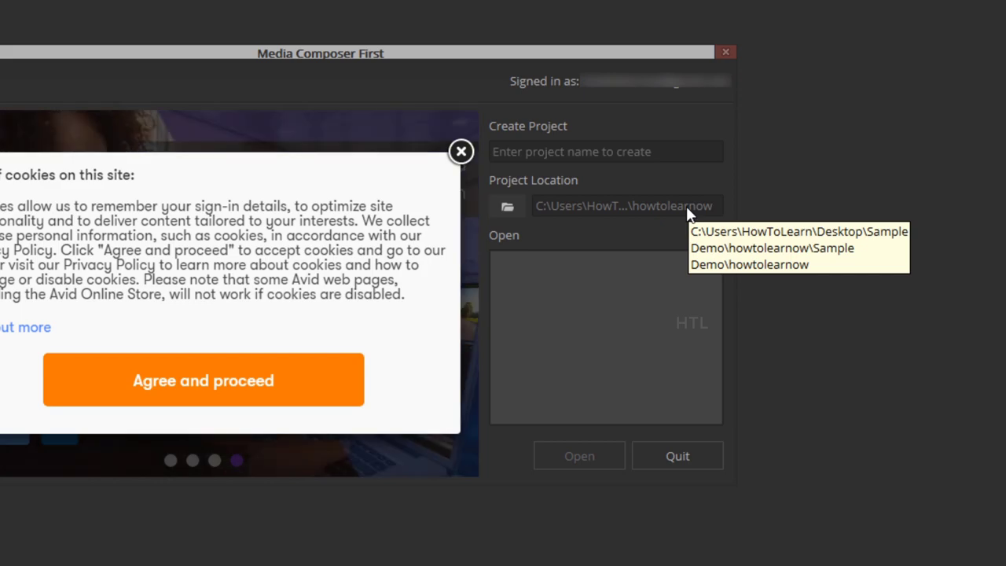
# Enter 'Sample Demo' as the new project name and create the project.
pyautogui.click(603, 153)
pyautogui.write('Sample Demo')
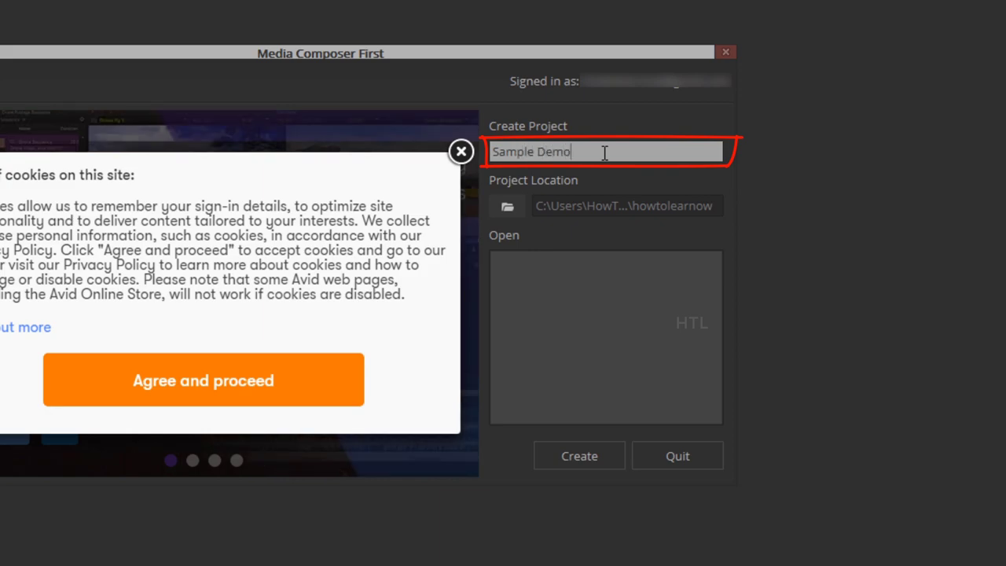
pyautogui.click(603, 460)
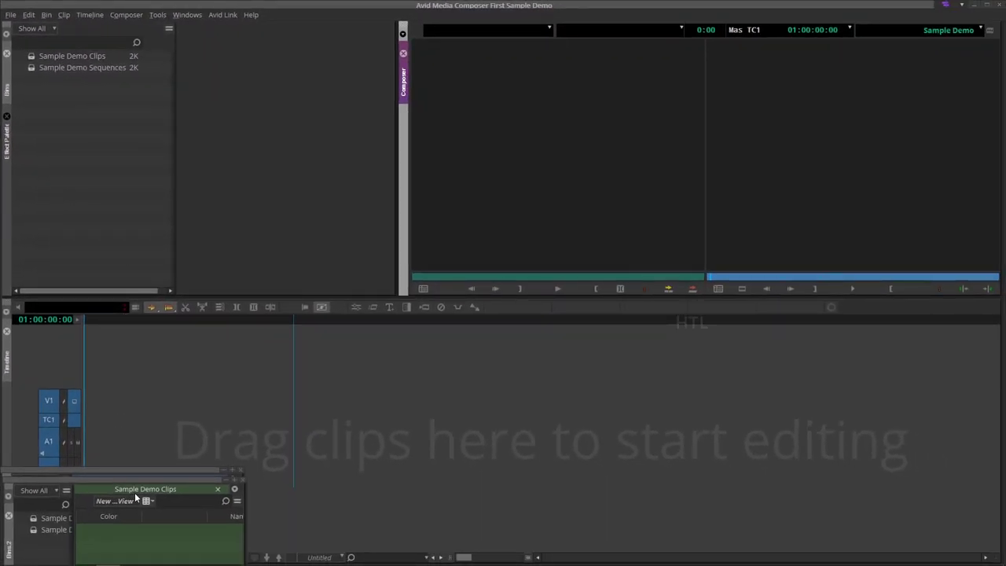
# Move aside and close the floating Sample Demo Clips and Sample Demo Sequences bin windows.
pyautogui.click(144, 484)
pyautogui.moveTo(144, 482); pyautogui.dragTo(317, 164)
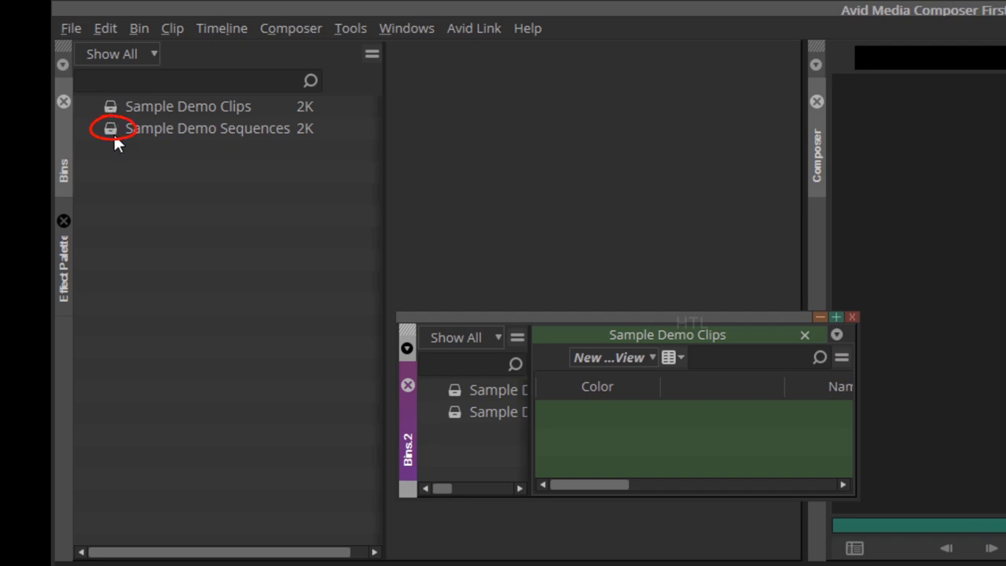
pyautogui.click(852, 318)
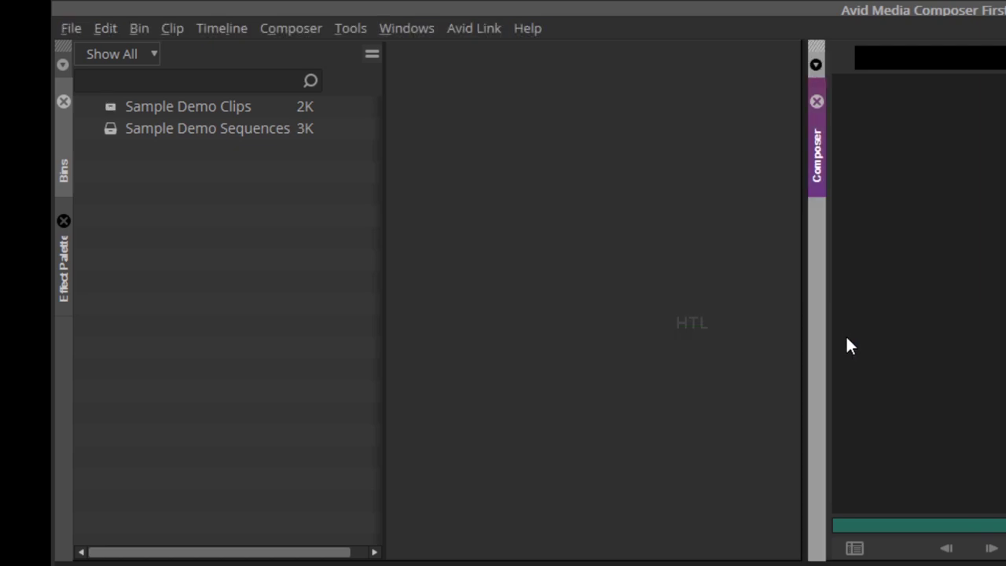
pyautogui.doubleClick(111, 128)
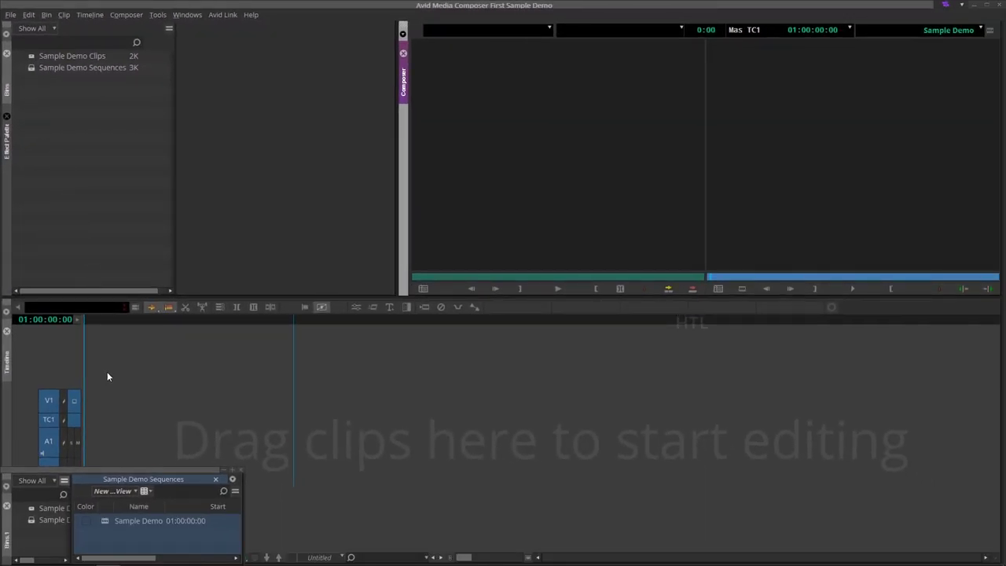
pyautogui.moveTo(117, 469); pyautogui.dragTo(241, 130)
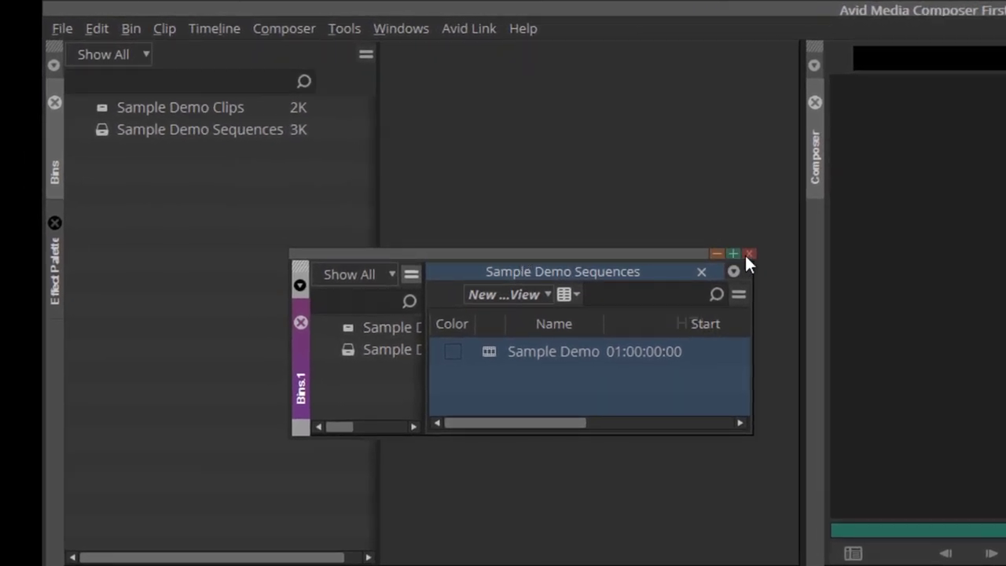
pyautogui.click(748, 254)
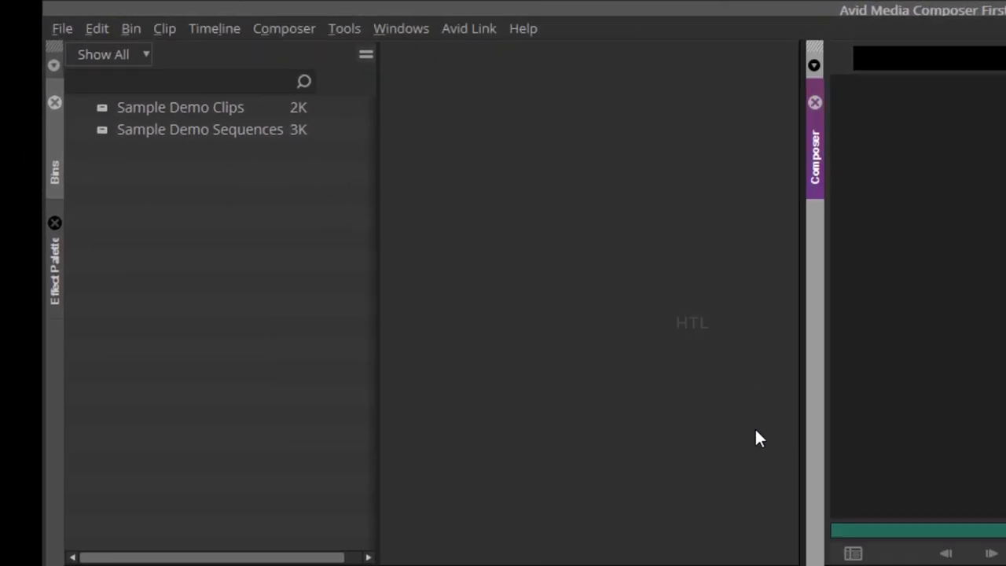
# Open Sample Demo Sequences and Sample Demo Clips as docked tabs and switch between them.
pyautogui.doubleClick(101, 131)
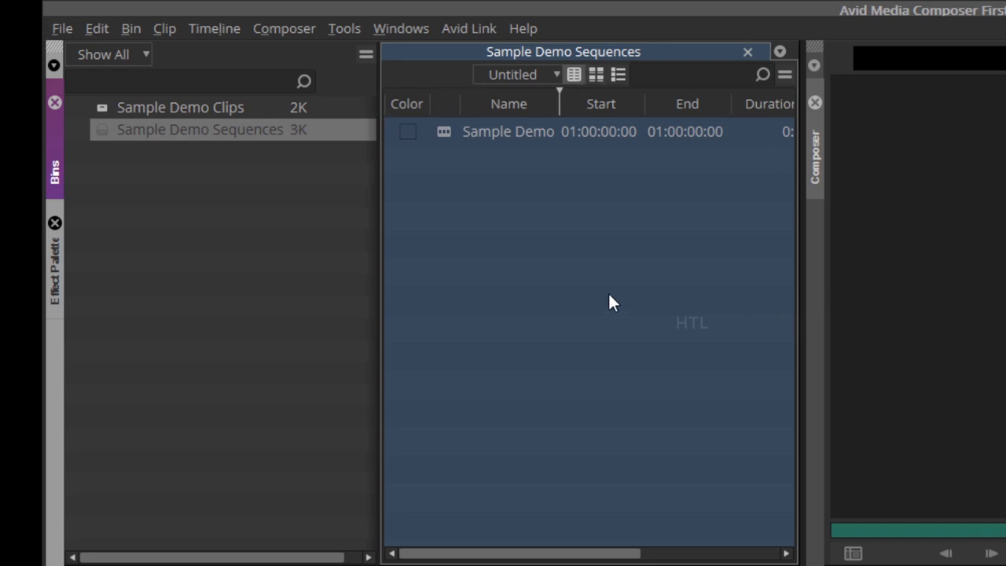
pyautogui.doubleClick(102, 110)
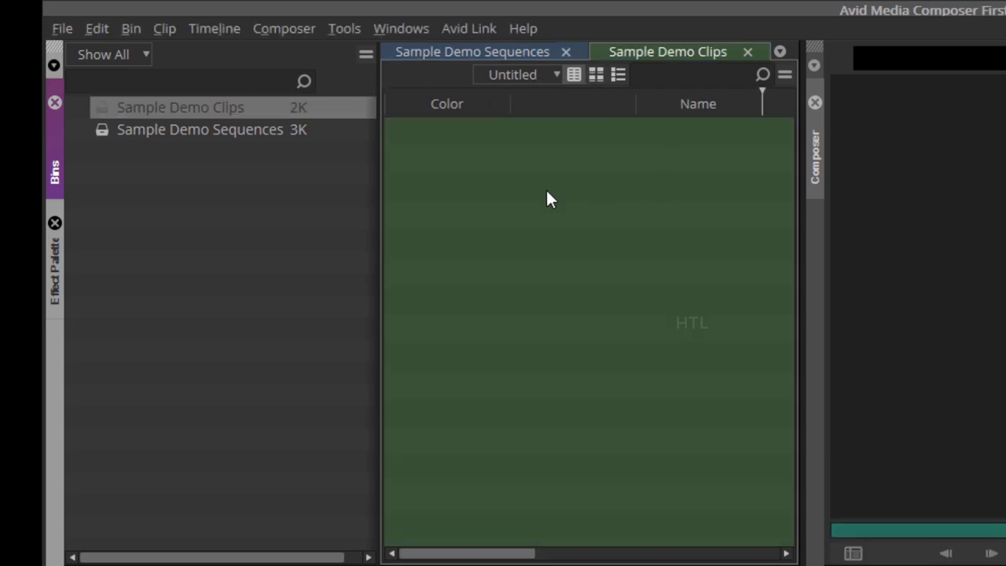
pyautogui.click(452, 53)
pyautogui.click(689, 53)
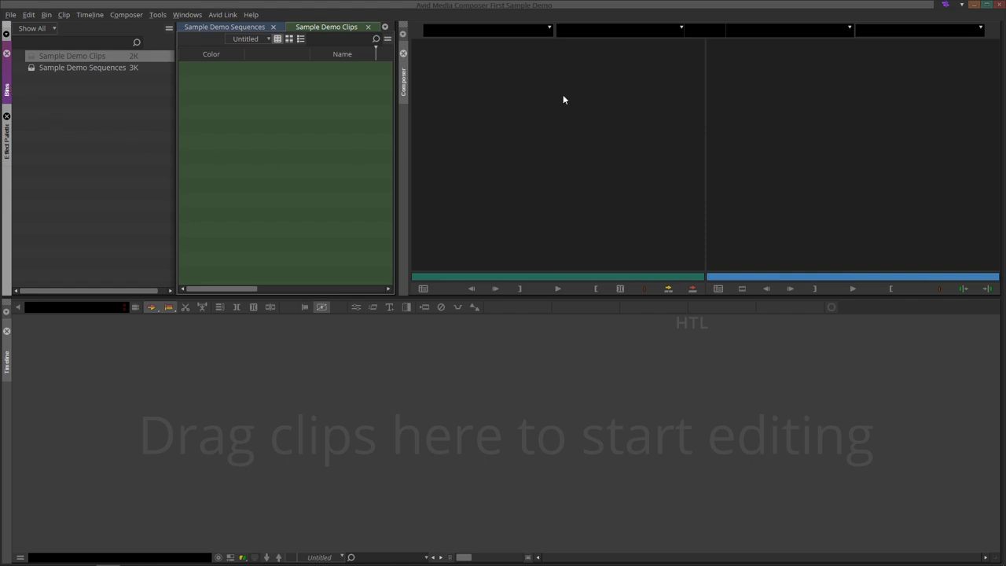
pyautogui.click(559, 122)
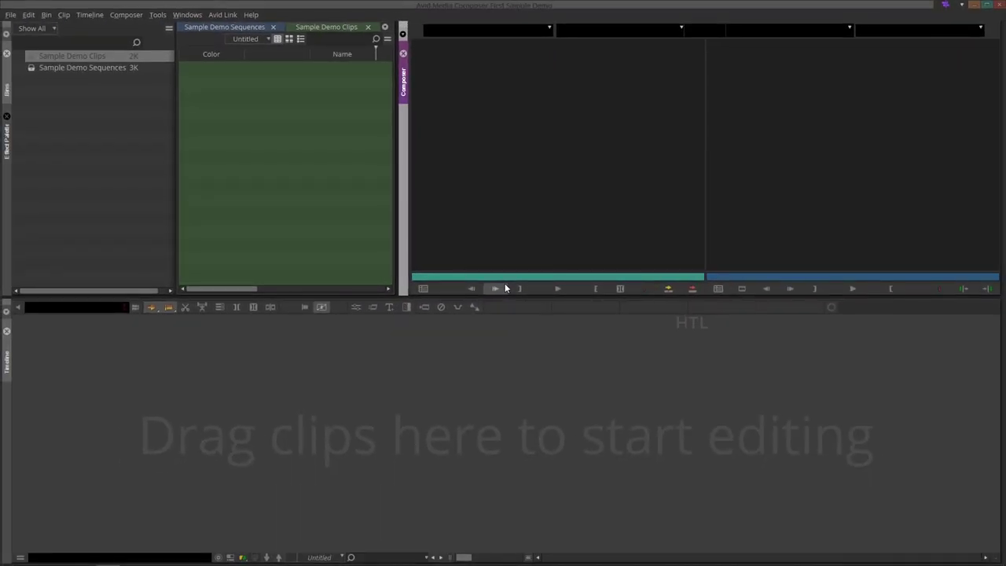
pyautogui.click(32, 366)
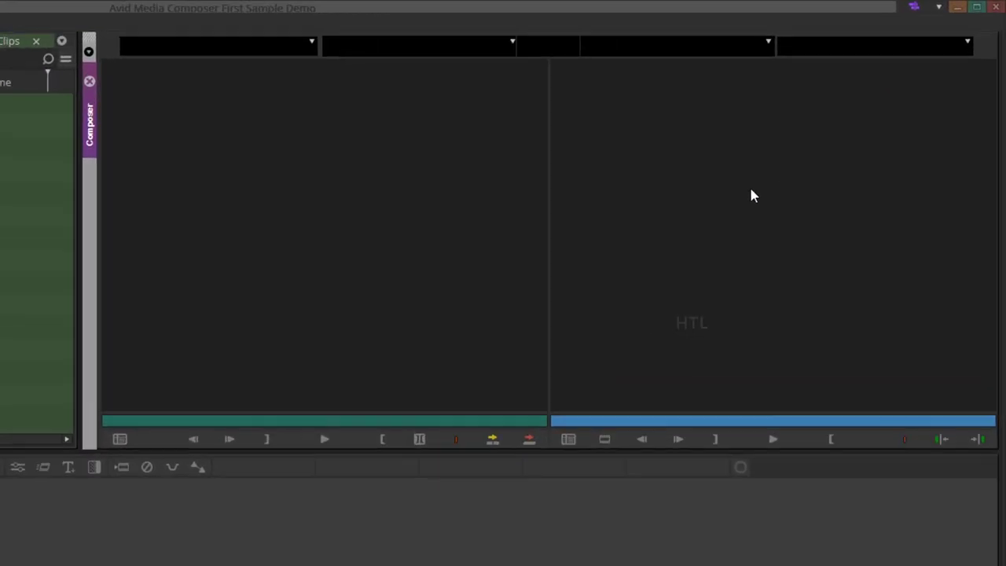
# Choose Color from the title-bar workspace list to show the colour correction wheels.
pyautogui.click(932, 10)
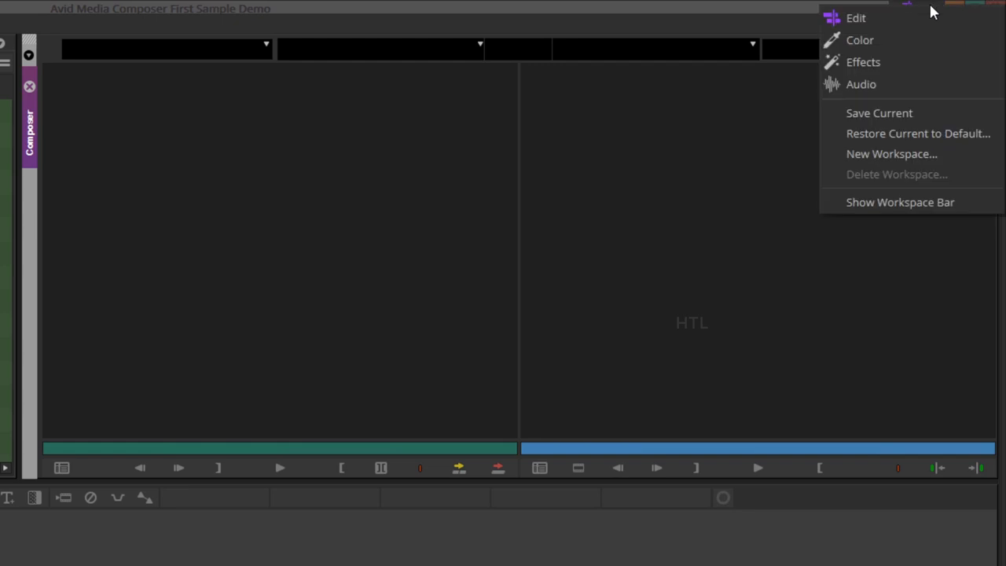
pyautogui.click(914, 41)
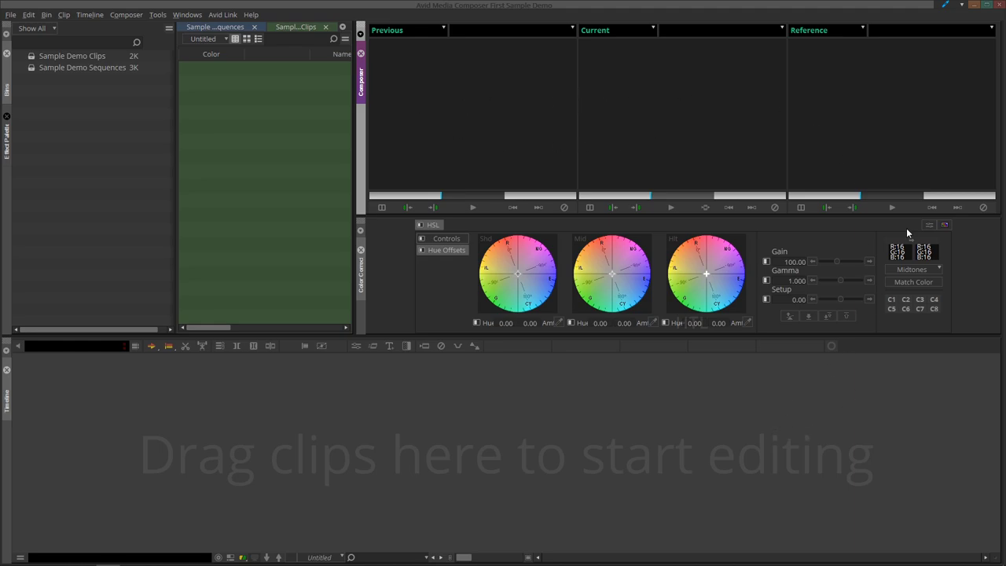
pyautogui.click(961, 6)
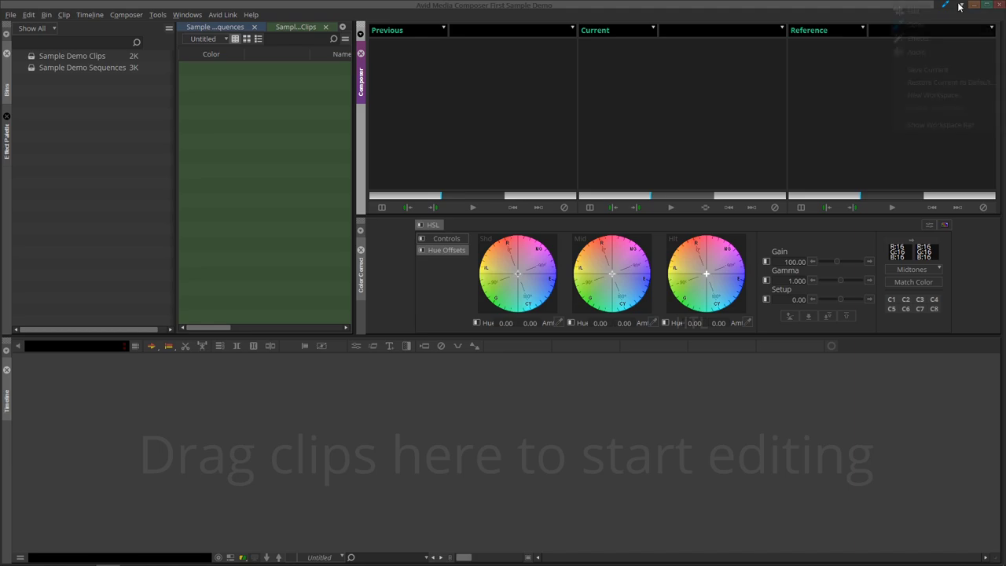
# Choose Effects from the workspace list to show the Effect Palette and Effect Editor.
pyautogui.click(946, 47)
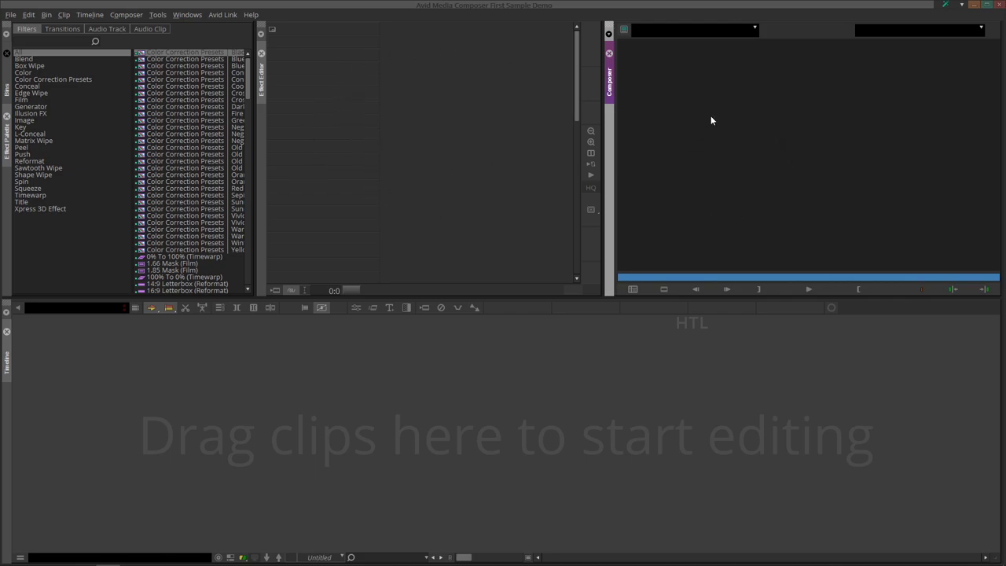
pyautogui.click(961, 5)
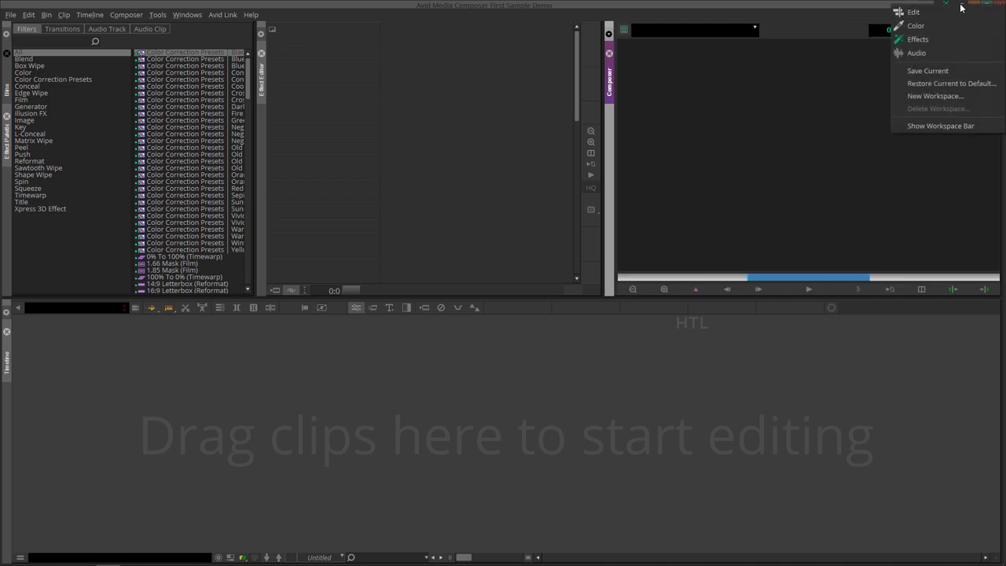
# Choose Audio from the workspace list to show the Audio Mixer and level meters.
pyautogui.click(941, 54)
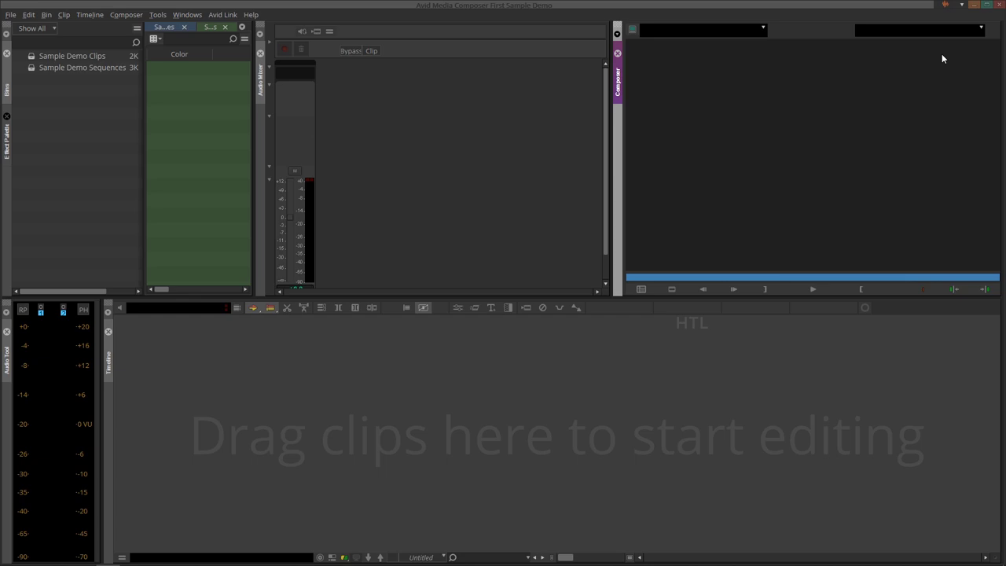